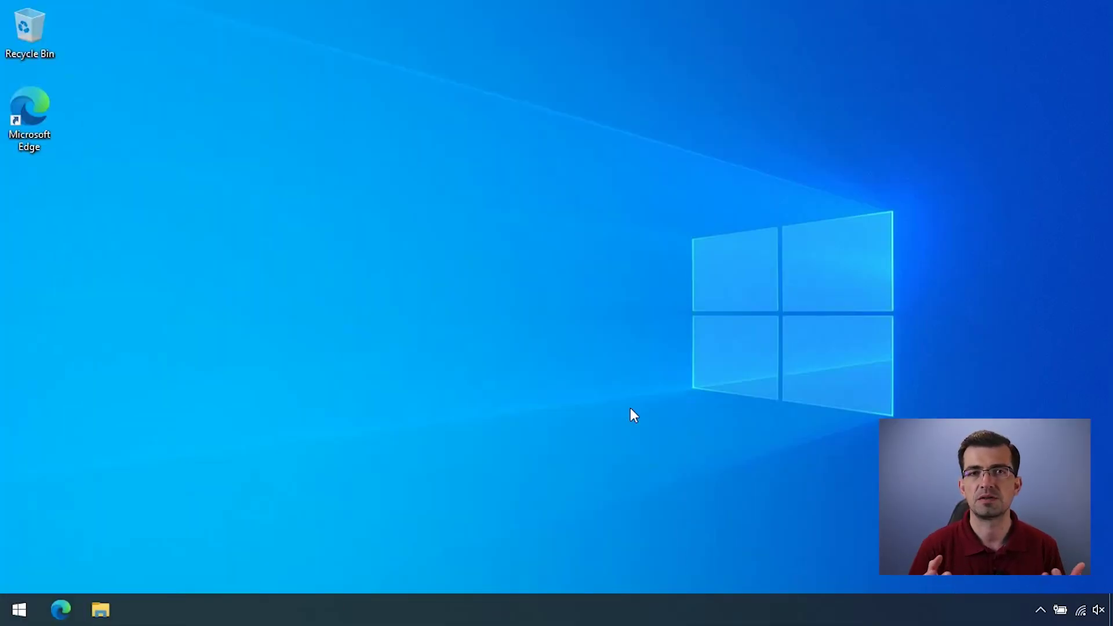
Launch Edge and search Google for 'media creation tool'.
{"action": "double_click", "coordinate": [31, 116]}
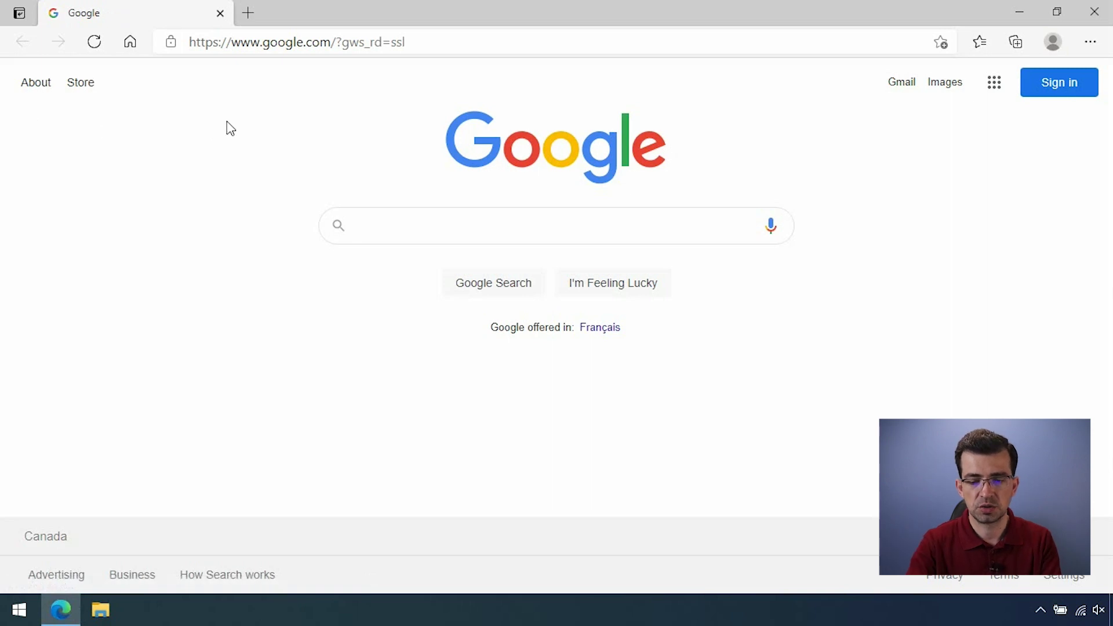
{"action": "type", "text": "me"}
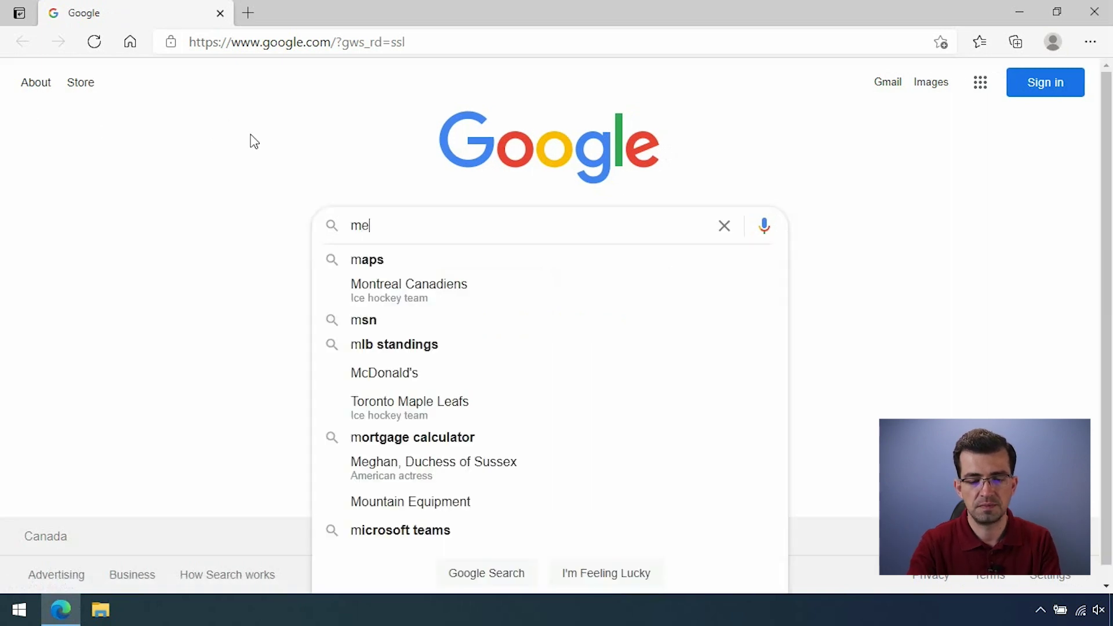
{"action": "type", "text": "dia creat"}
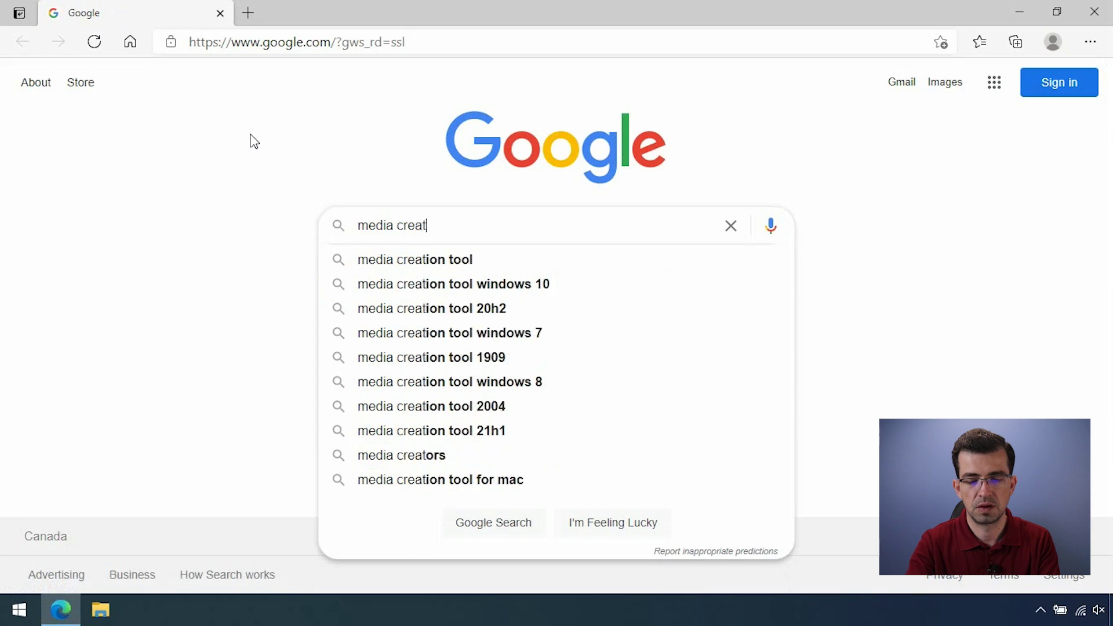
{"action": "type", "text": "ion tool"}
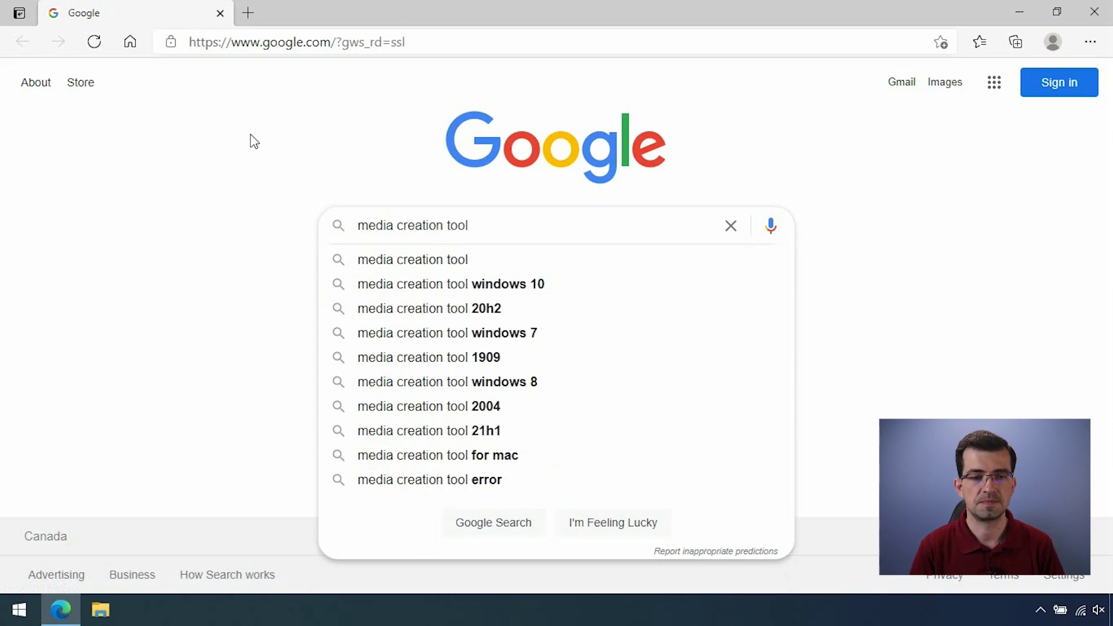
{"action": "key", "text": "Return"}
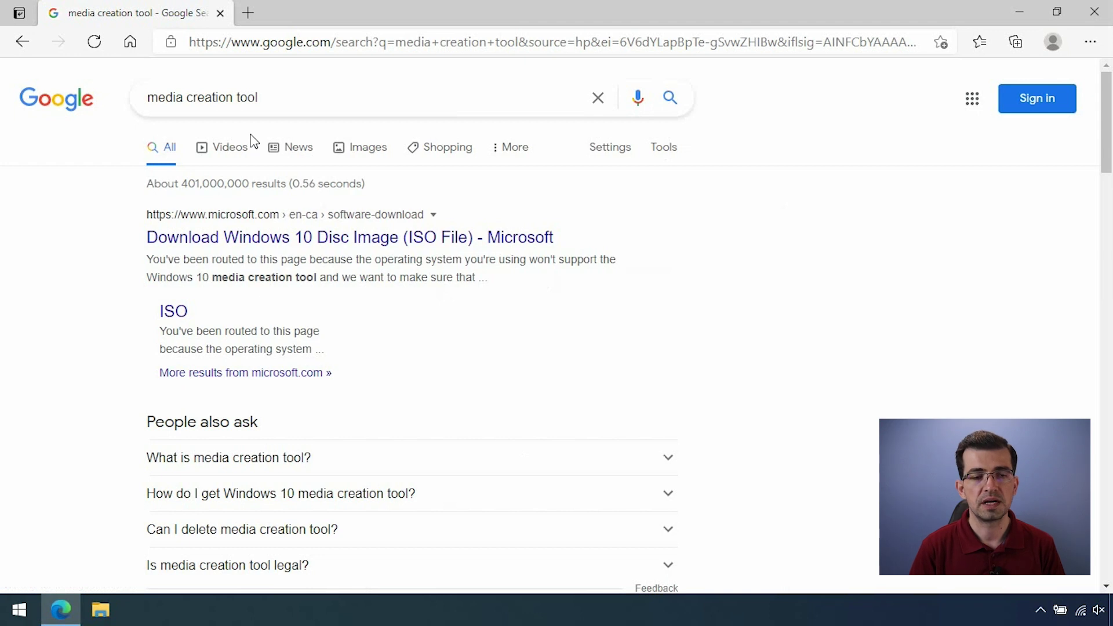
On Microsoft's Download Windows 10 page, download MediaCreationTool20H2.exe via 'Download tool now'.
{"action": "left_click", "coordinate": [303, 252]}
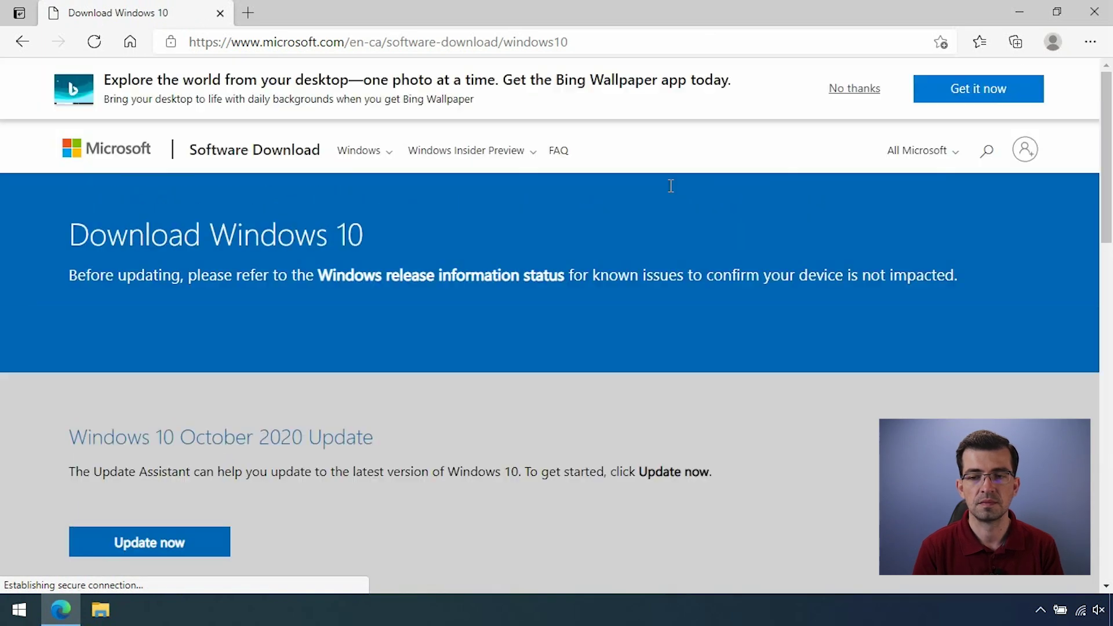
{"action": "left_click", "coordinate": [1107, 104]}
{"action": "left_click_drag", "start_coordinate": [1107, 104], "coordinate": [1110, 210]}
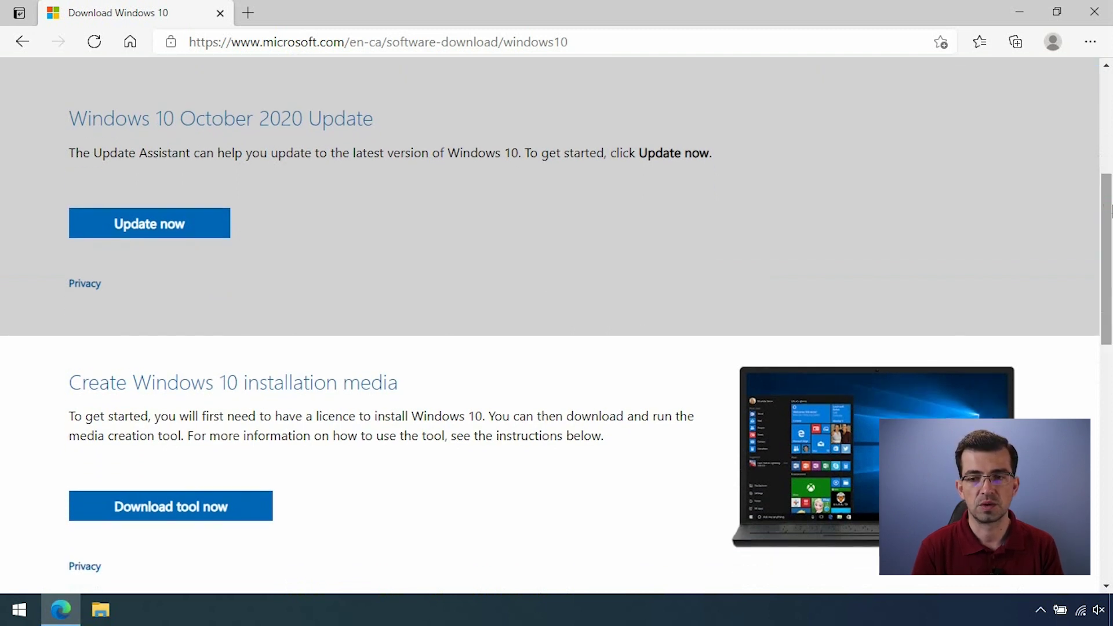
{"action": "left_click_drag", "start_coordinate": [1112, 225], "coordinate": [1112, 300]}
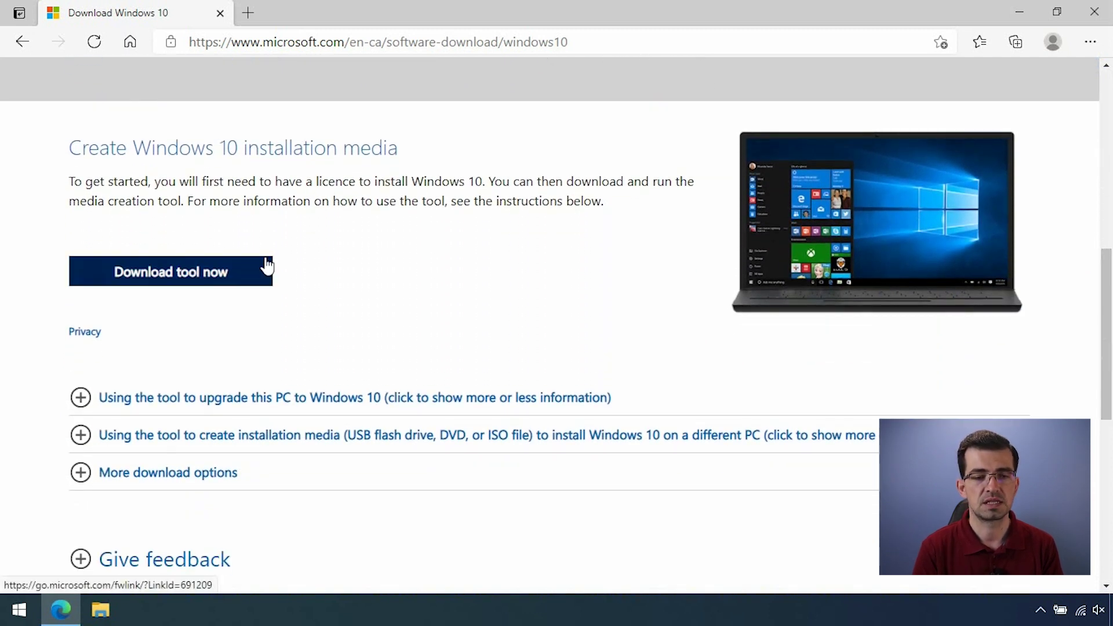
{"action": "left_click", "coordinate": [212, 281]}
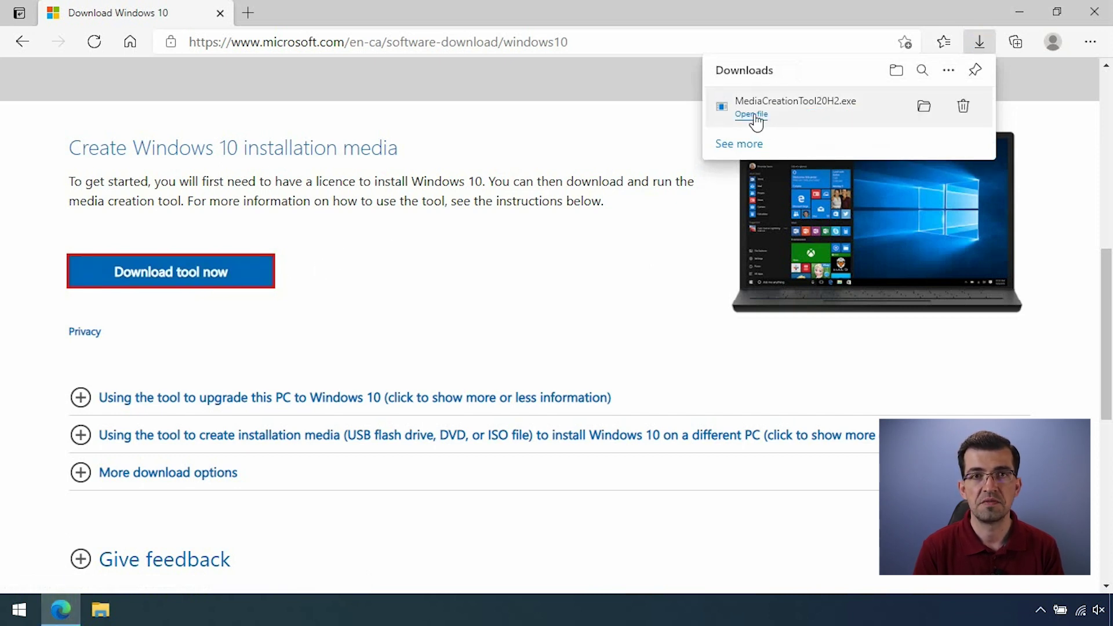
Run the downloaded MediaCreationTool20H2.exe and close the Edge browser.
{"action": "left_click", "coordinate": [756, 120]}
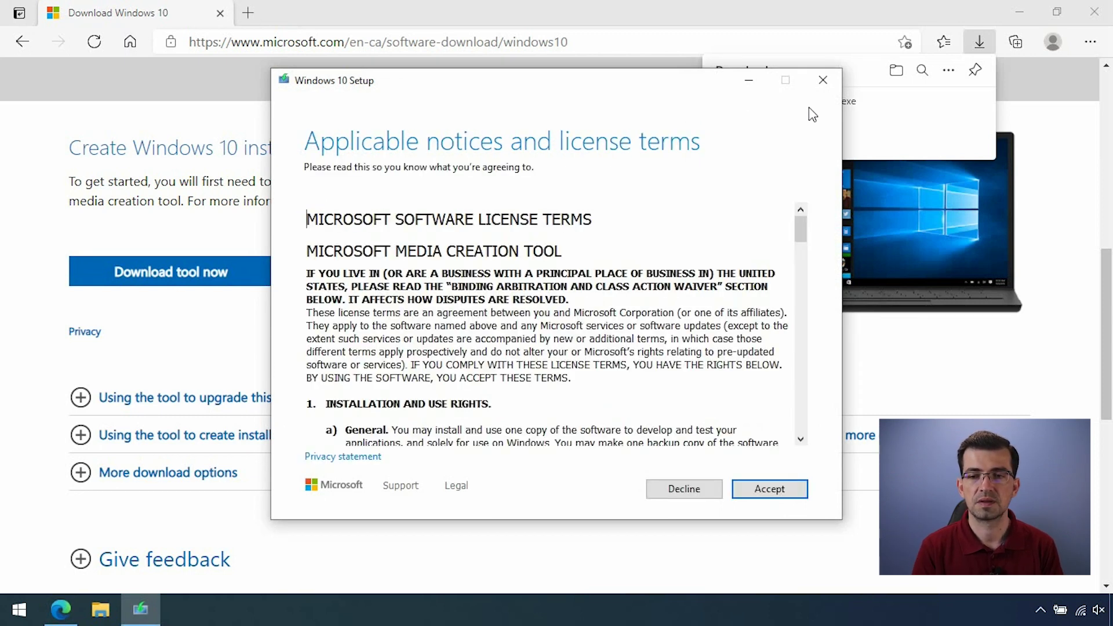
{"action": "left_click", "coordinate": [1094, 12]}
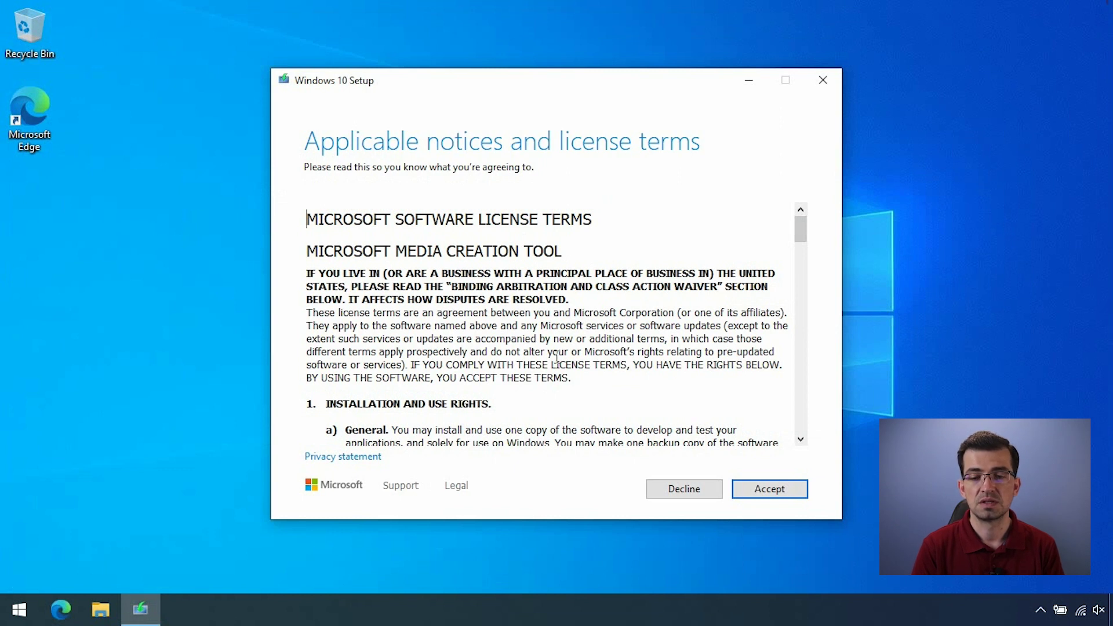
Accept the license, choose installation media for another PC with recommended options, on a USB flash drive.
{"action": "left_click", "coordinate": [781, 490]}
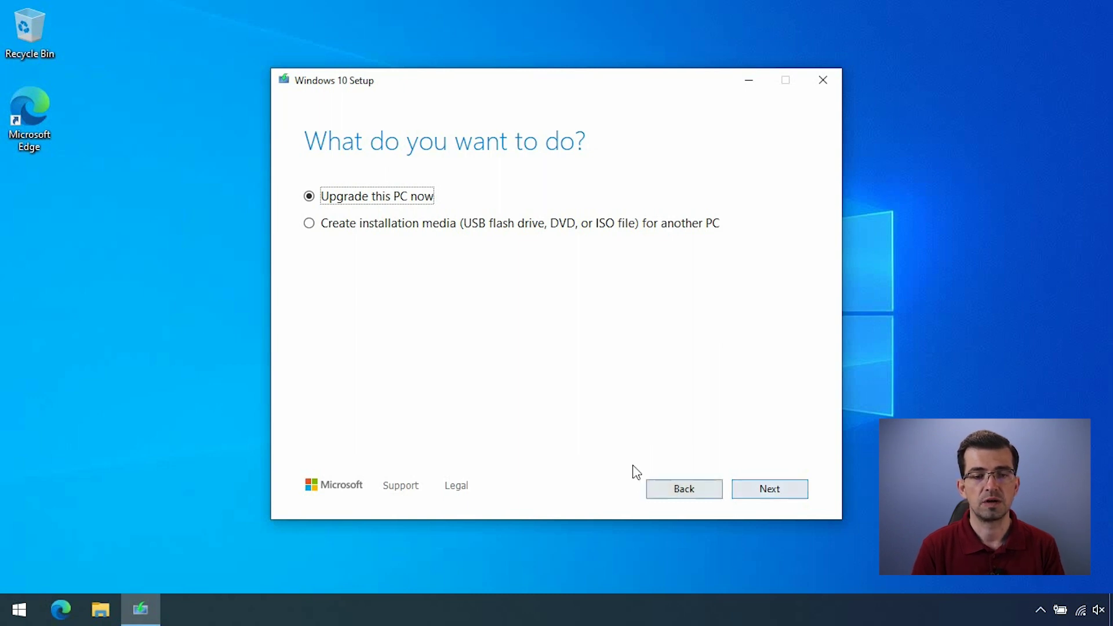
{"action": "left_click", "coordinate": [309, 224]}
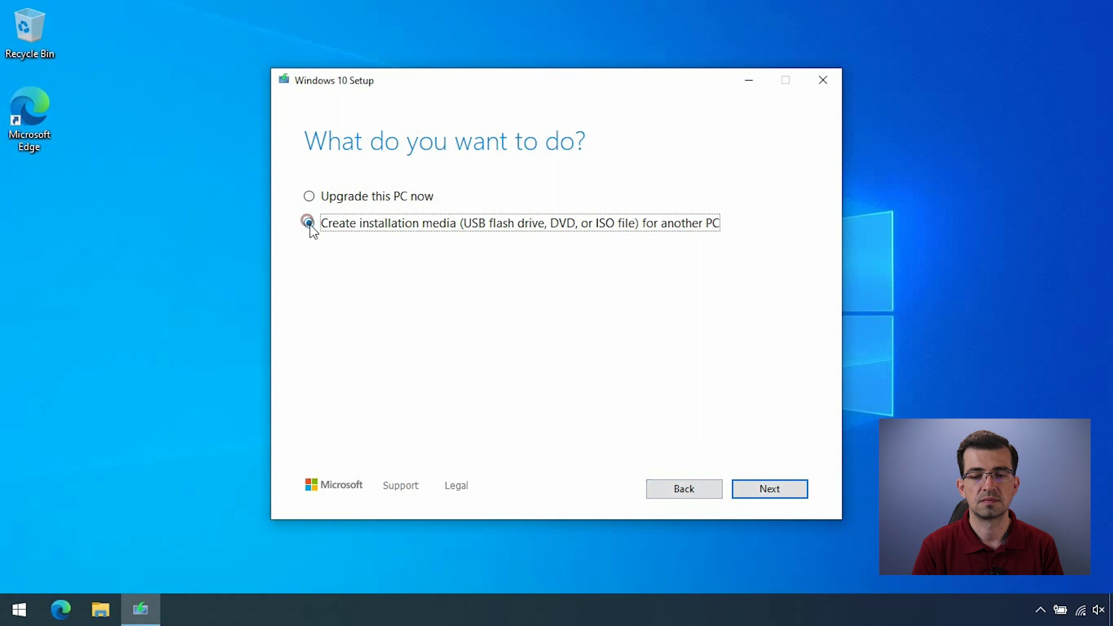
{"action": "left_click", "coordinate": [781, 500]}
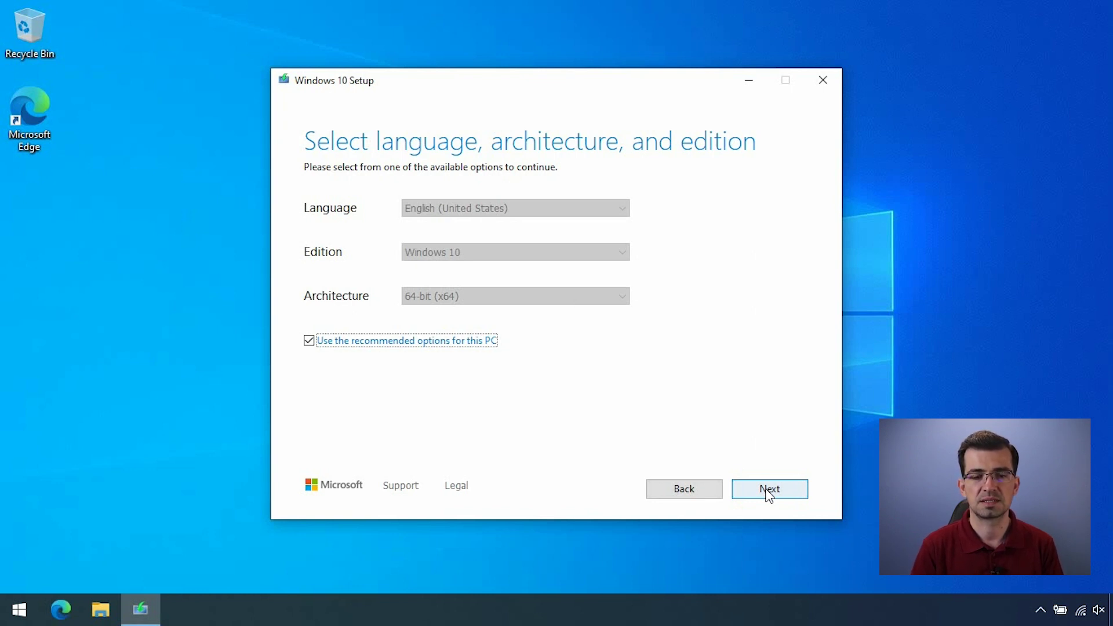
{"action": "left_click", "coordinate": [782, 497]}
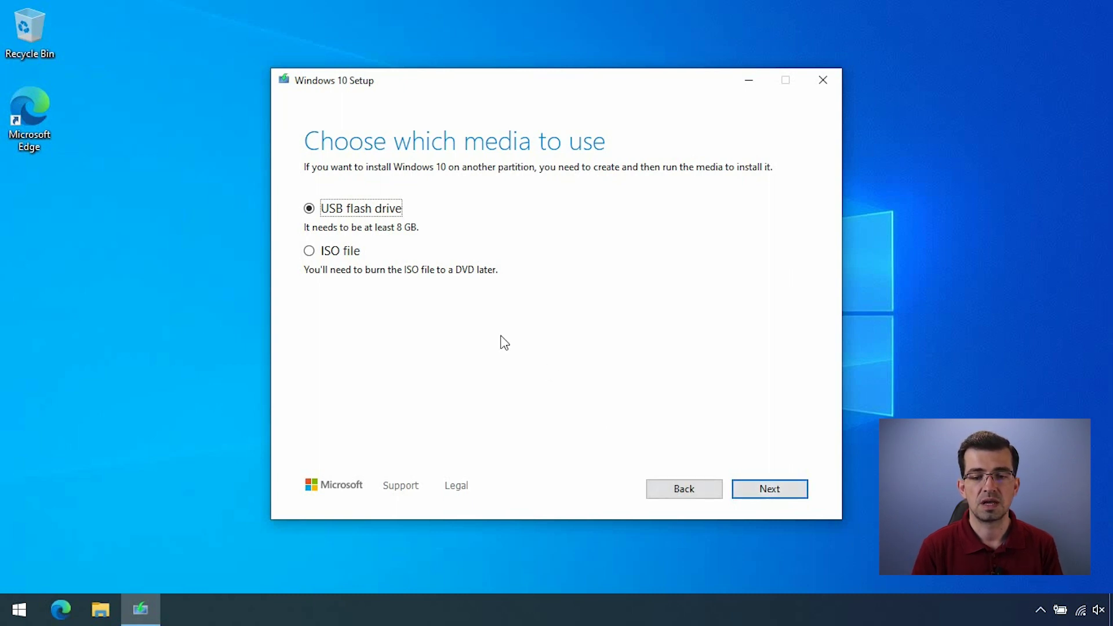
{"action": "left_click", "coordinate": [775, 494]}
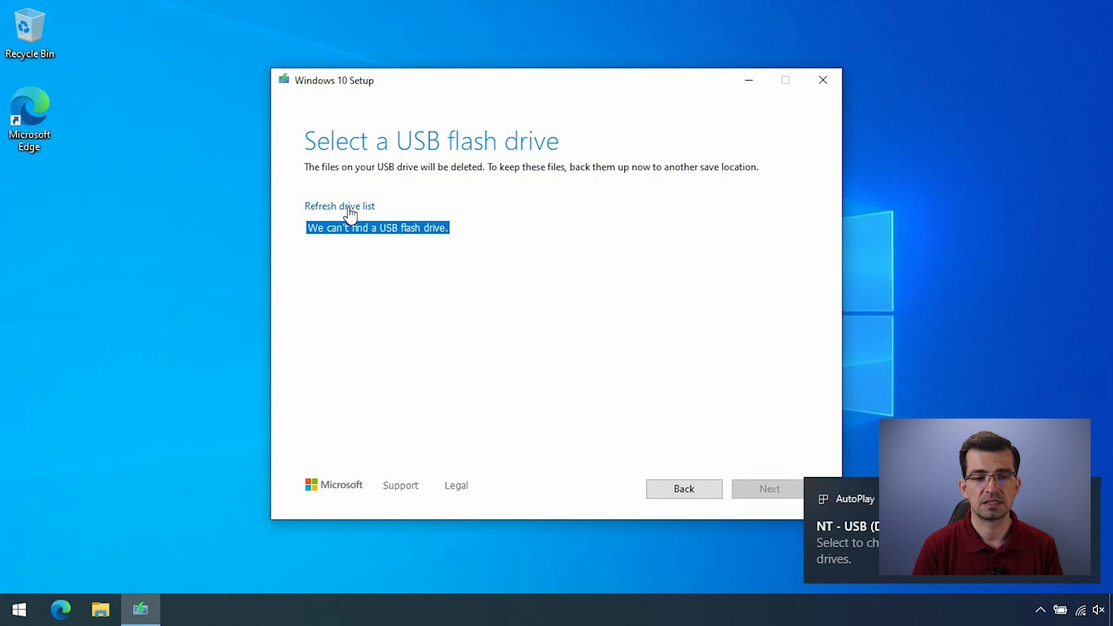
Refresh the drive list, write the Windows 10 media to USB drive D:, then finish.
{"action": "left_click", "coordinate": [346, 207]}
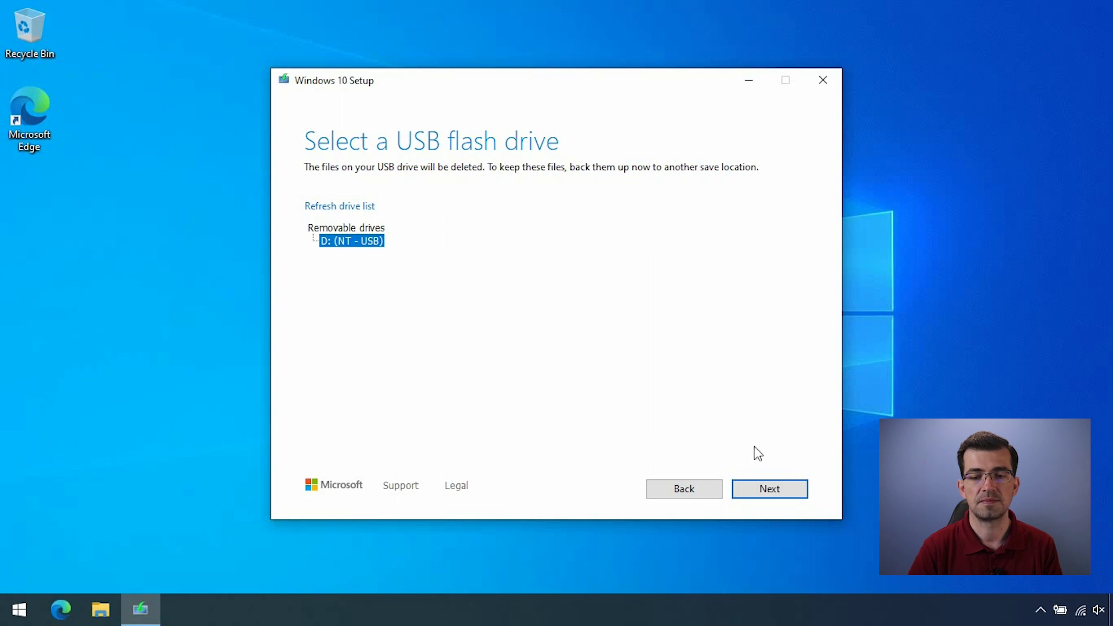
{"action": "left_click", "coordinate": [781, 491]}
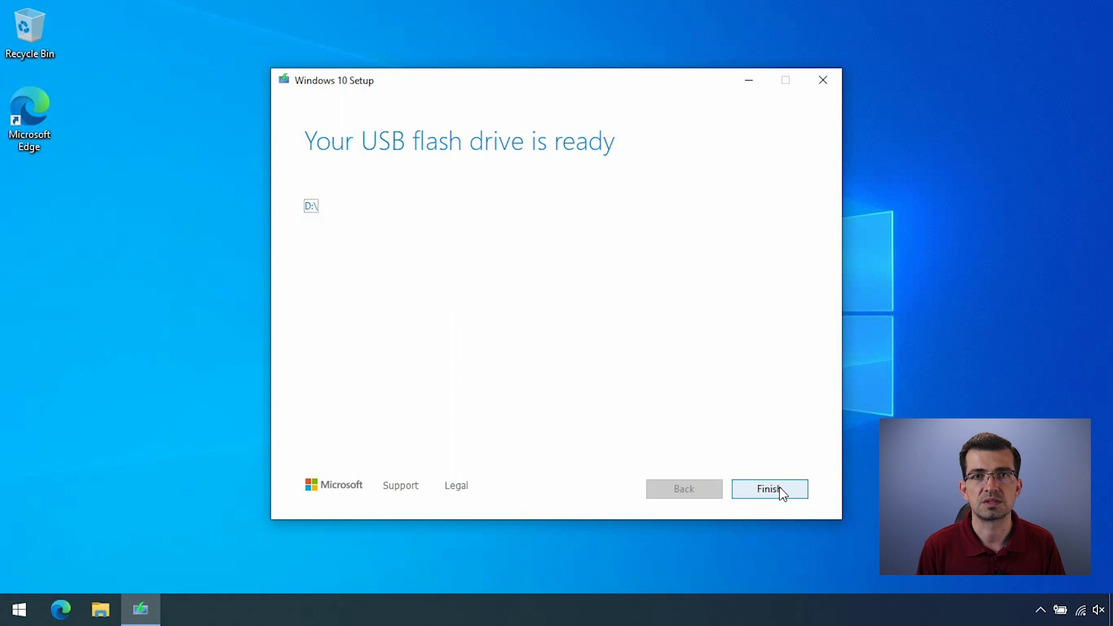
{"action": "left_click", "coordinate": [780, 490]}
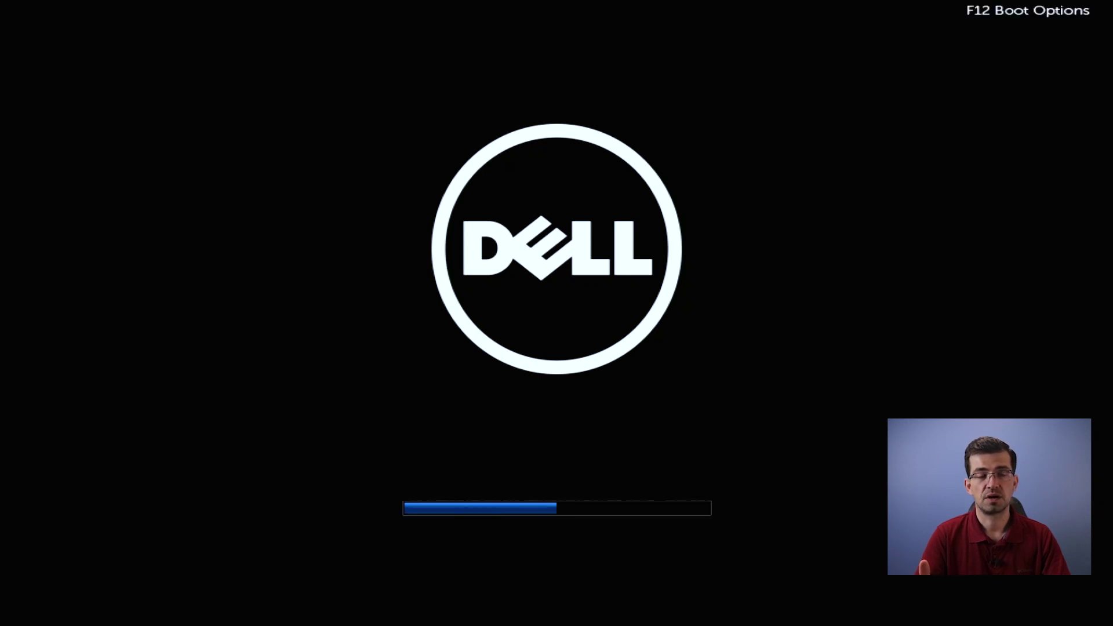
Bring up the Dell one-time boot menu during startup.
{"action": "key", "text": "F2"}
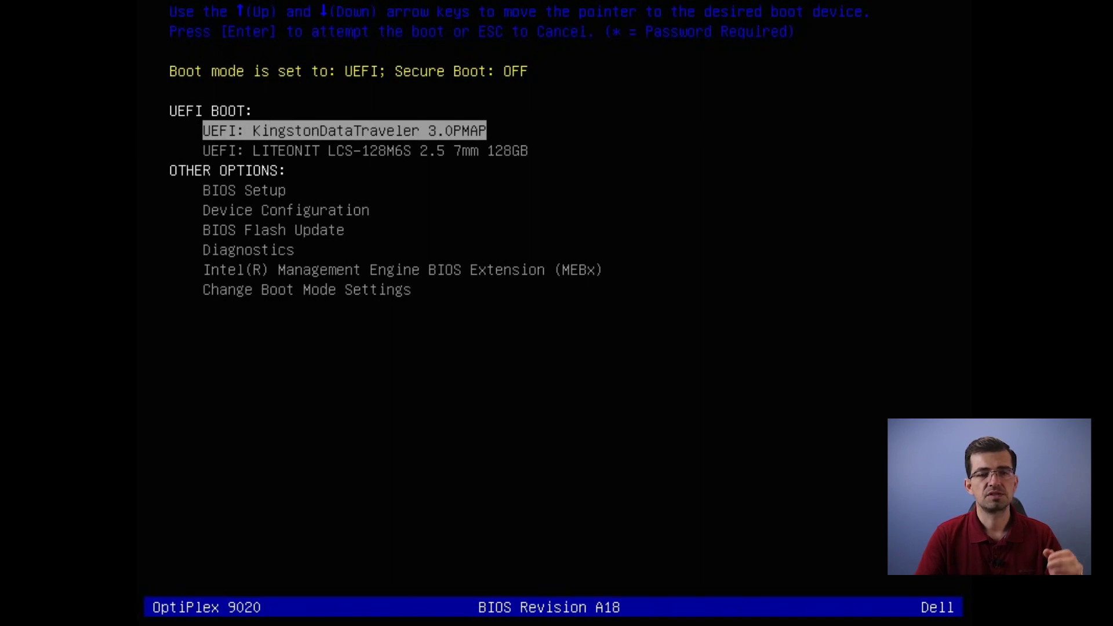
Boot from the 'UEFI: KingstonDataTraveler 3.0PMAP' USB entry.
{"action": "key", "text": "Down"}
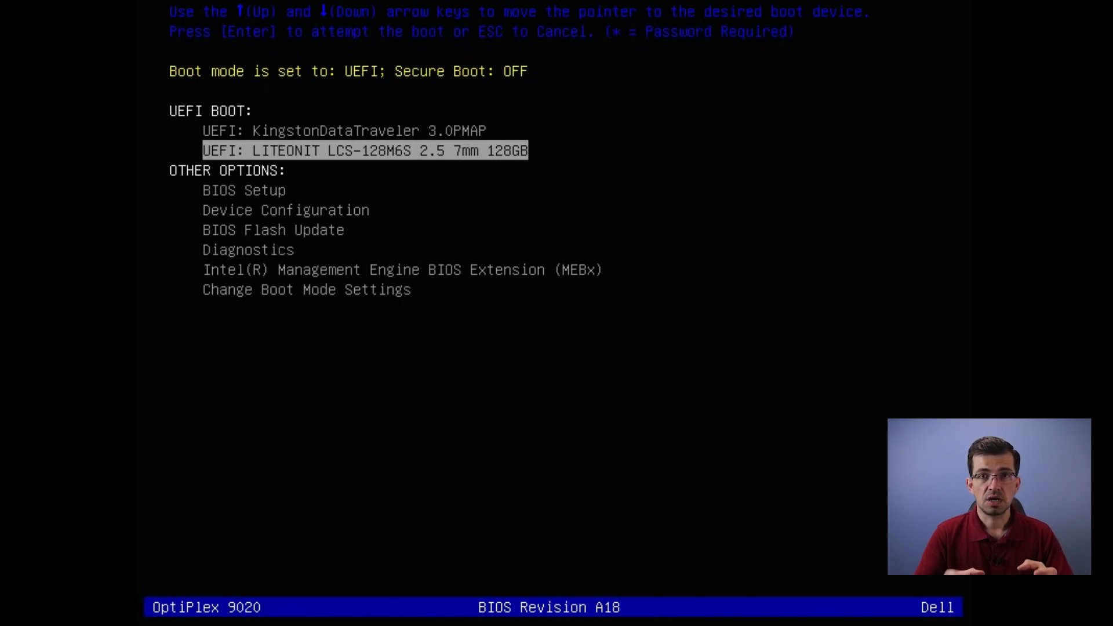
{"action": "key", "text": "Up"}
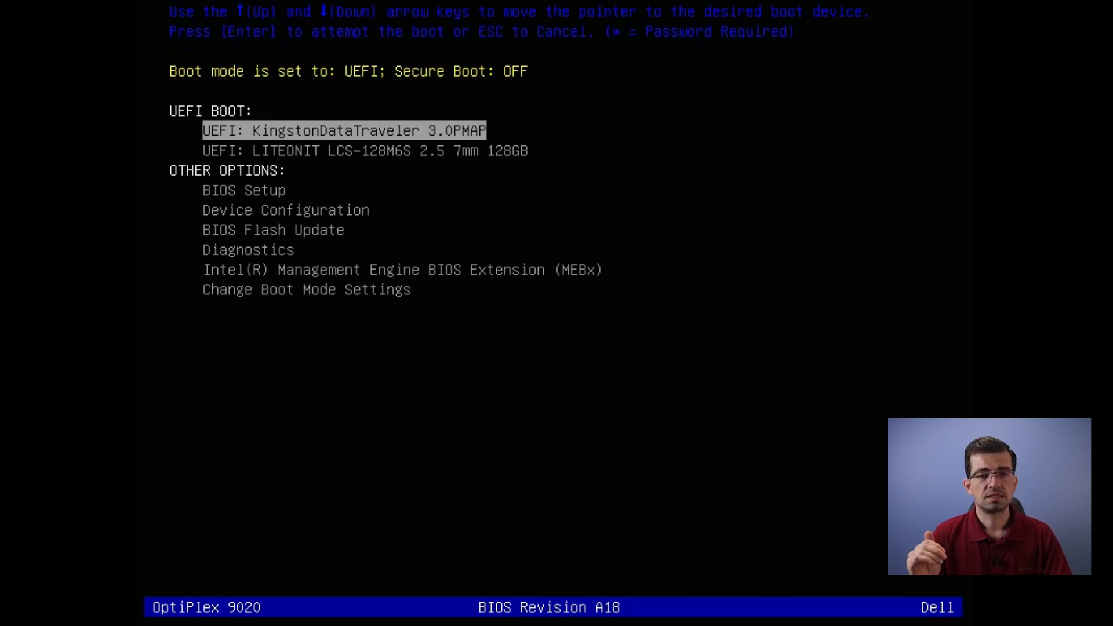
{"action": "key", "text": "Return"}
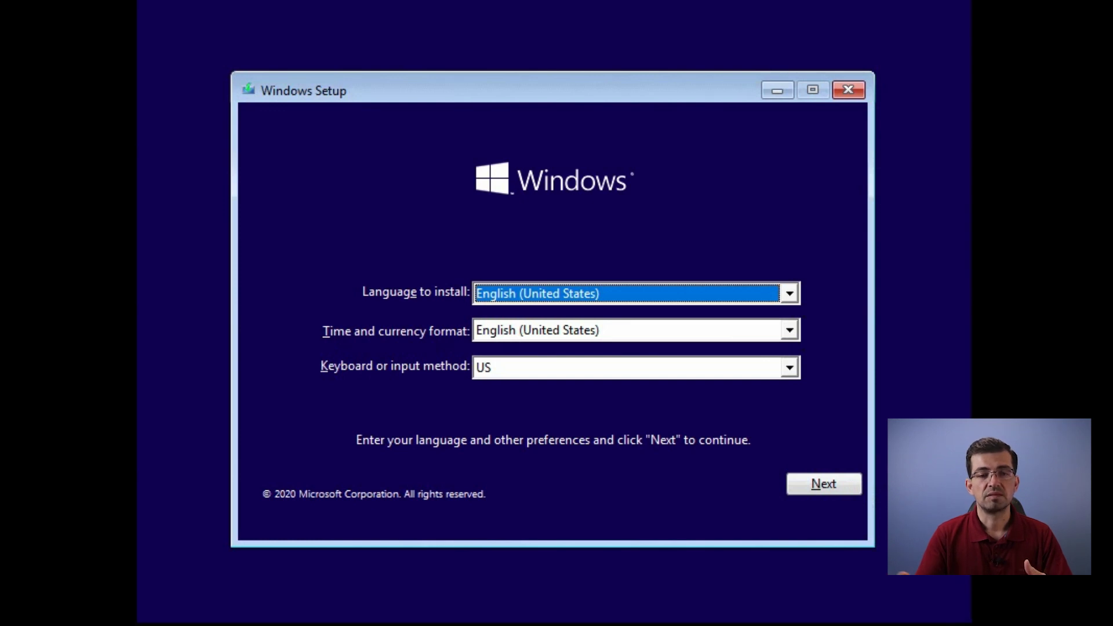
Keep English (United States), choose Install now, and accept the Windows license terms.
{"action": "left_click", "coordinate": [826, 485]}
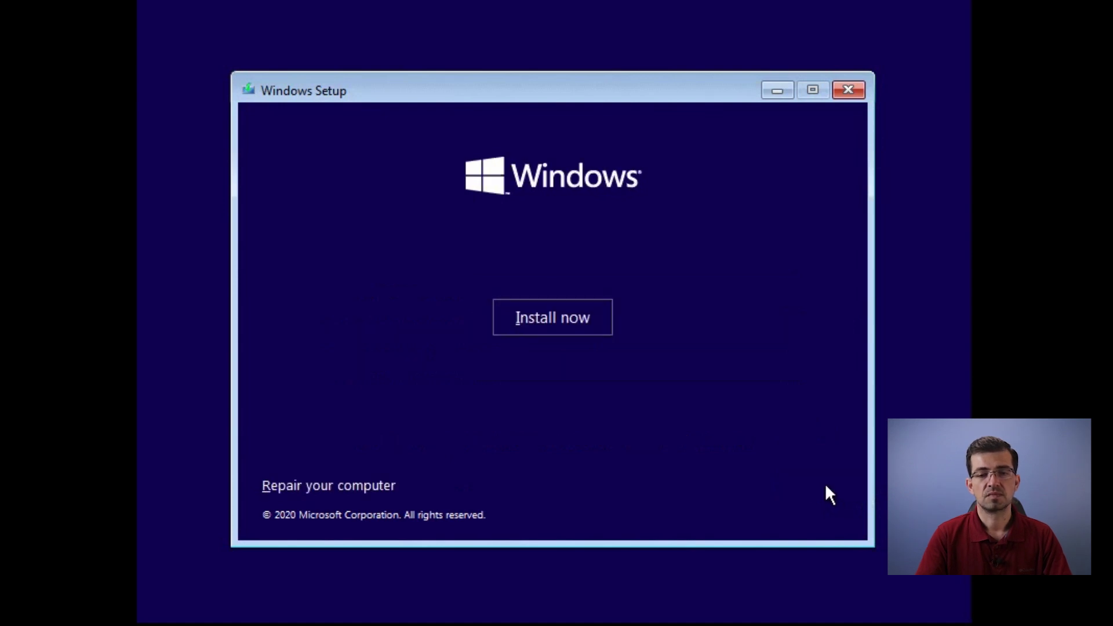
{"action": "left_click", "coordinate": [562, 322]}
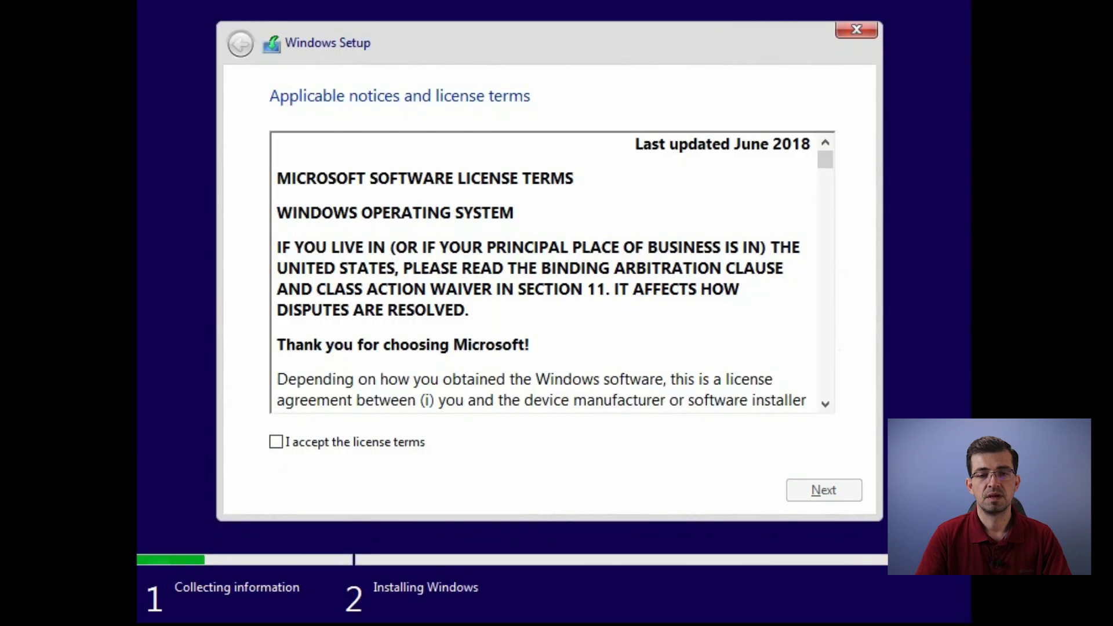
{"action": "left_click", "coordinate": [278, 443]}
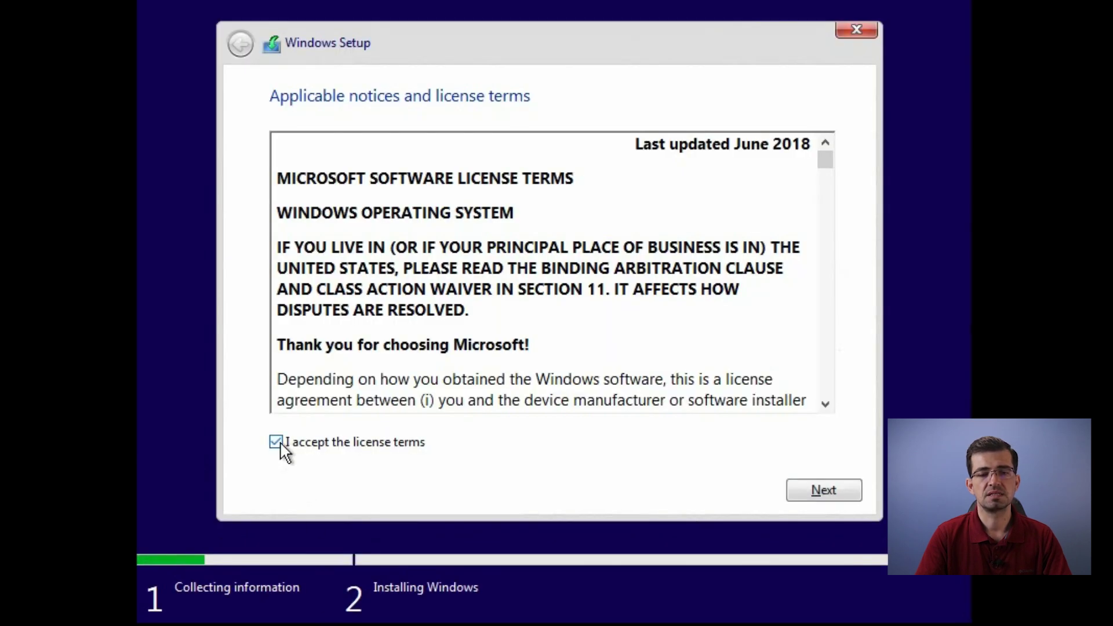
{"action": "left_click", "coordinate": [787, 492]}
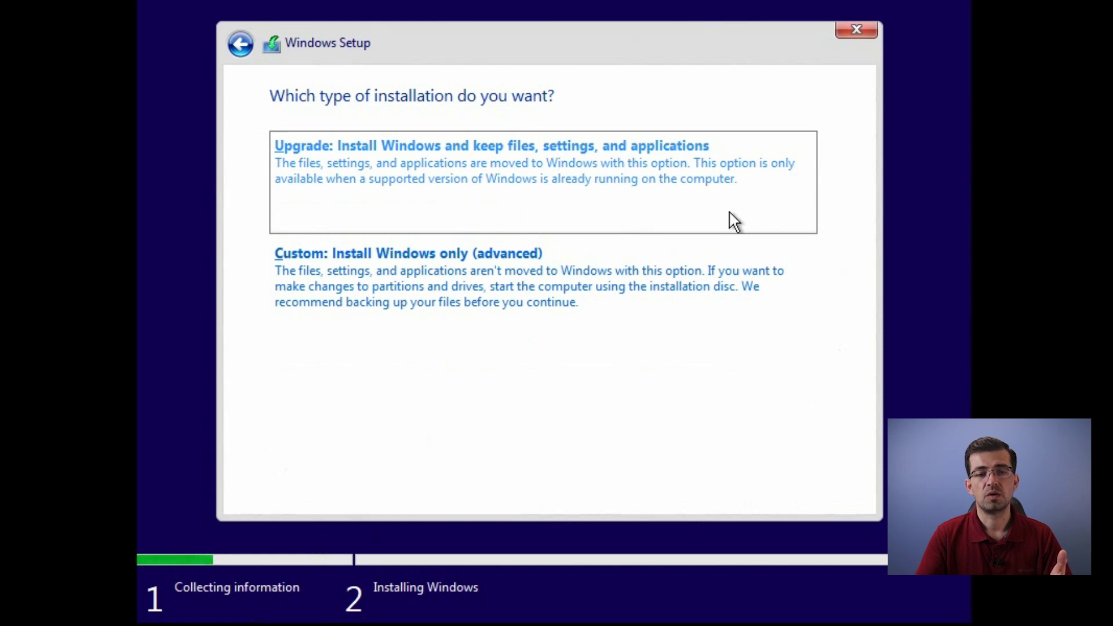
Choose the Custom install and delete Drive 0 Partitions 4 and 3.
{"action": "left_click", "coordinate": [724, 257]}
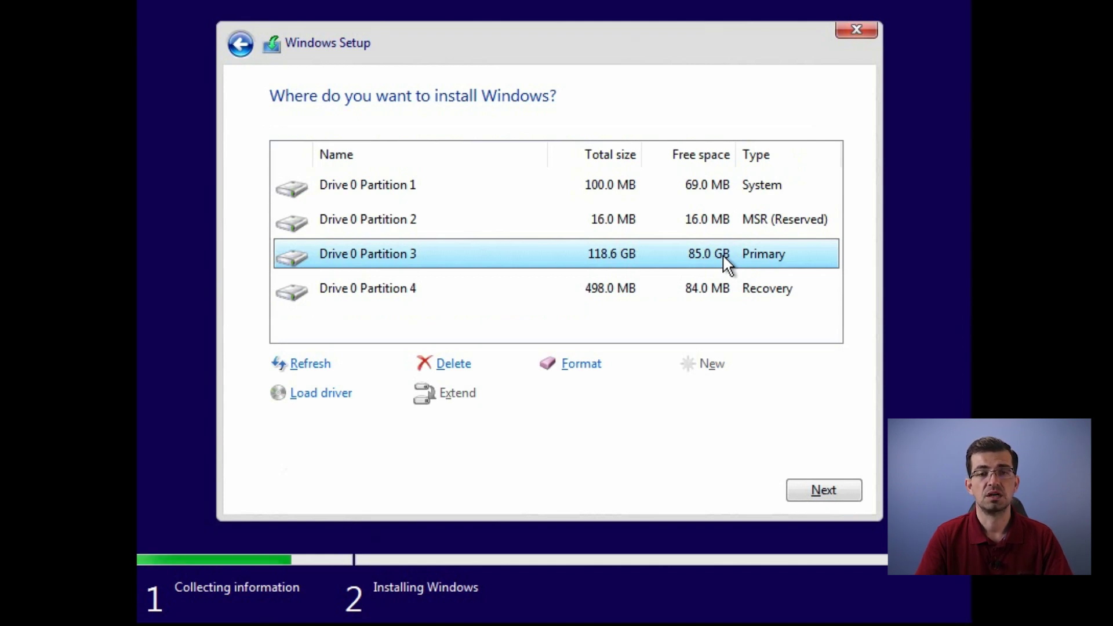
{"action": "left_click", "coordinate": [652, 300]}
{"action": "left_click", "coordinate": [455, 364]}
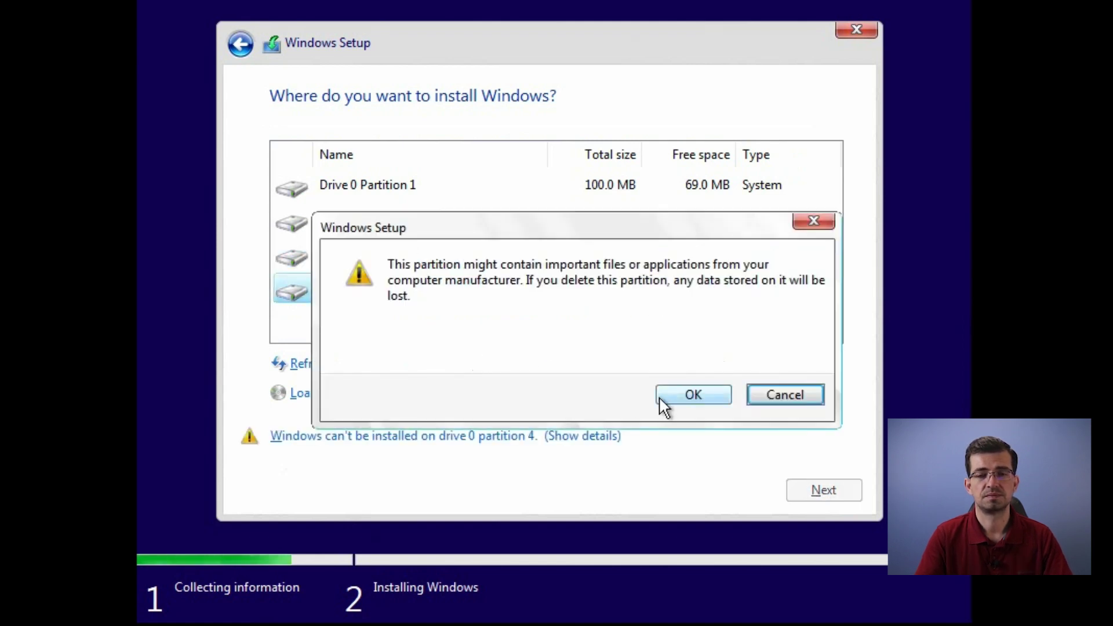
{"action": "left_click", "coordinate": [666, 397]}
{"action": "left_click", "coordinate": [625, 257]}
{"action": "left_click", "coordinate": [467, 366]}
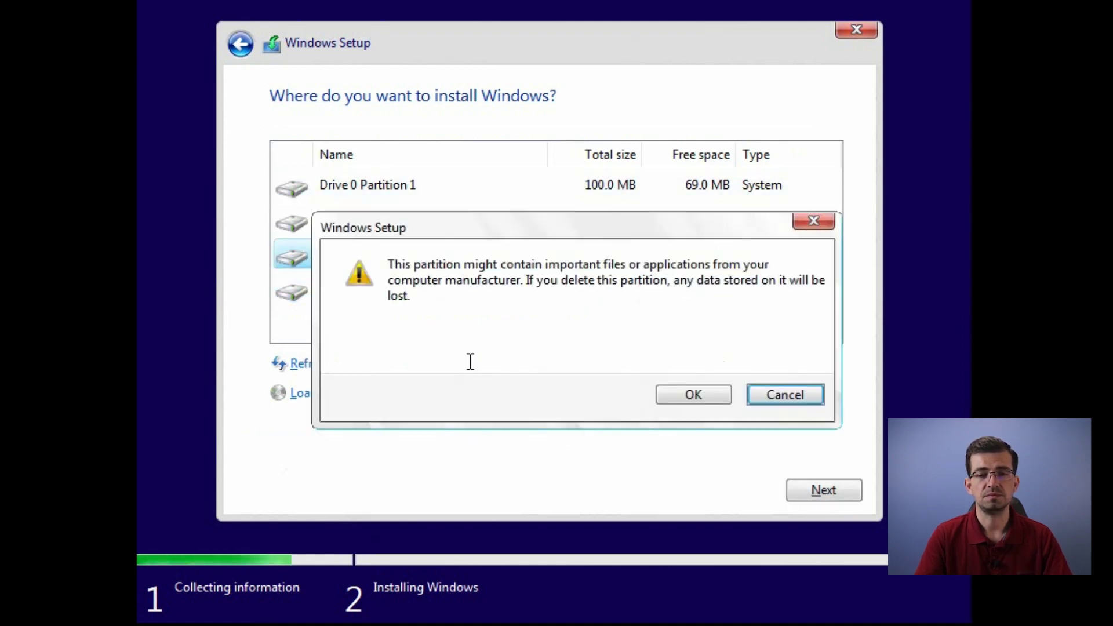
{"action": "left_click", "coordinate": [667, 393]}
Delete Partitions 2 and 1, then install Windows on the 119.2 GB unallocated space.
{"action": "left_click", "coordinate": [631, 233]}
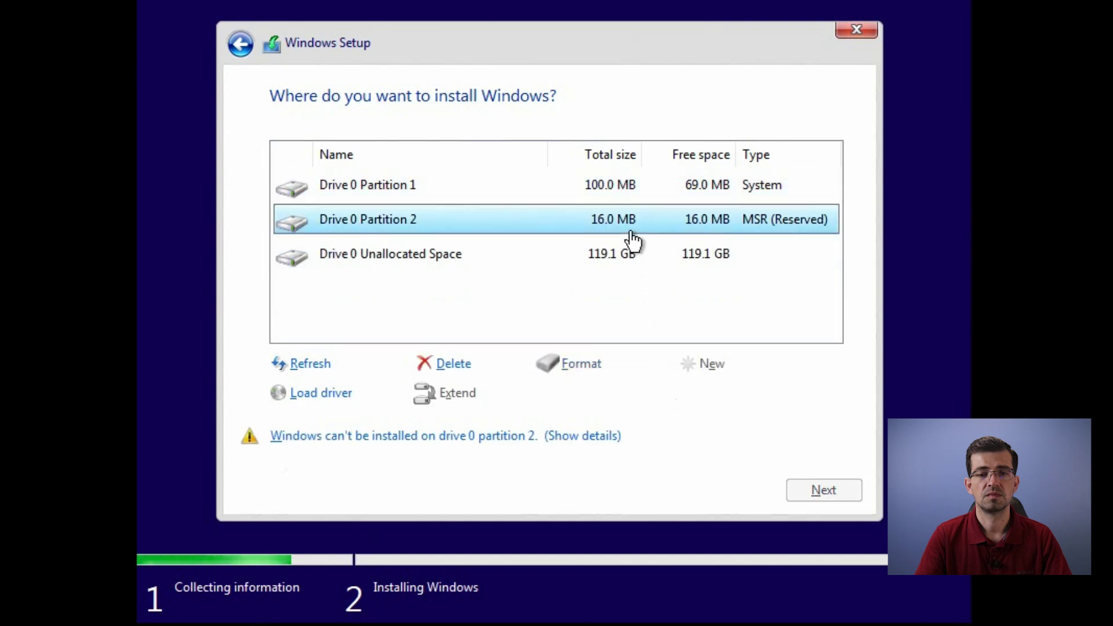
{"action": "left_click", "coordinate": [461, 365]}
{"action": "left_click", "coordinate": [671, 392]}
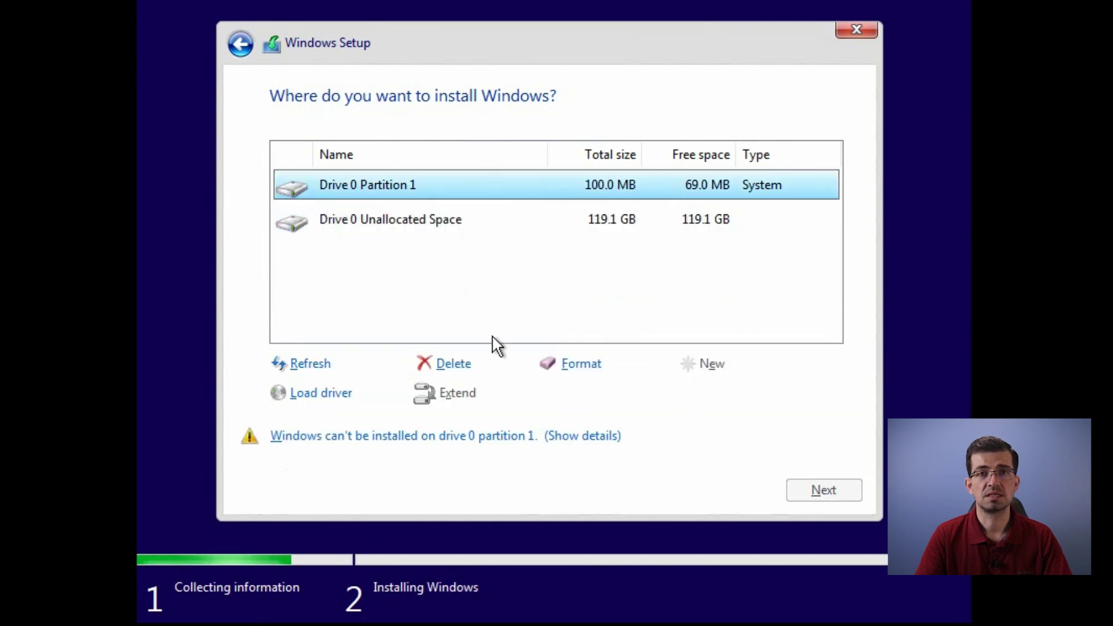
{"action": "left_click", "coordinate": [463, 366]}
{"action": "left_click", "coordinate": [670, 393]}
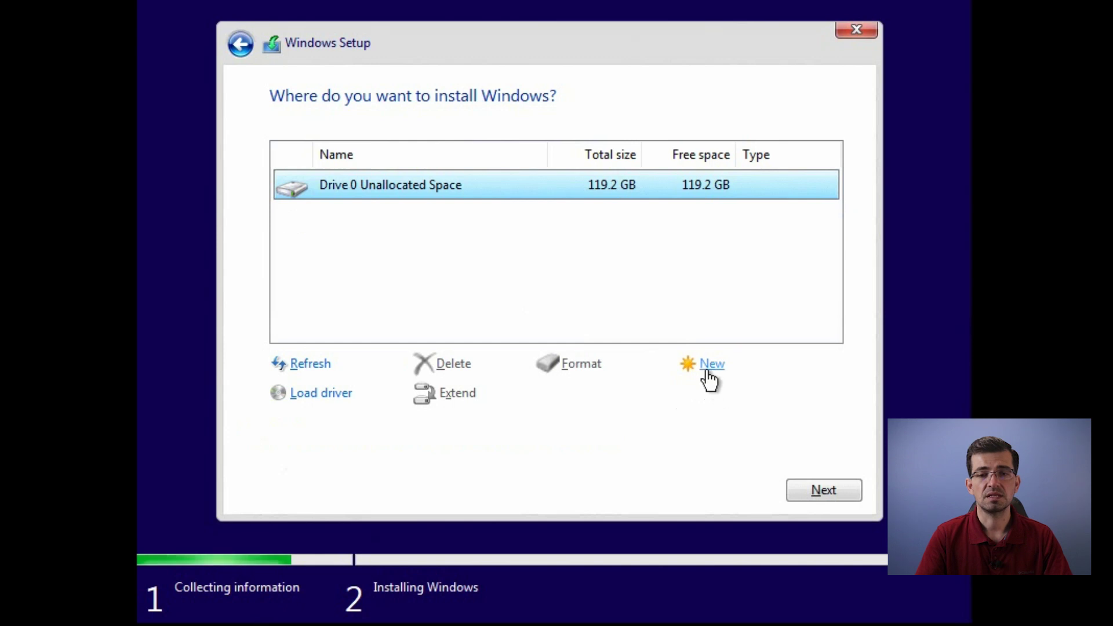
{"action": "left_click", "coordinate": [833, 494]}
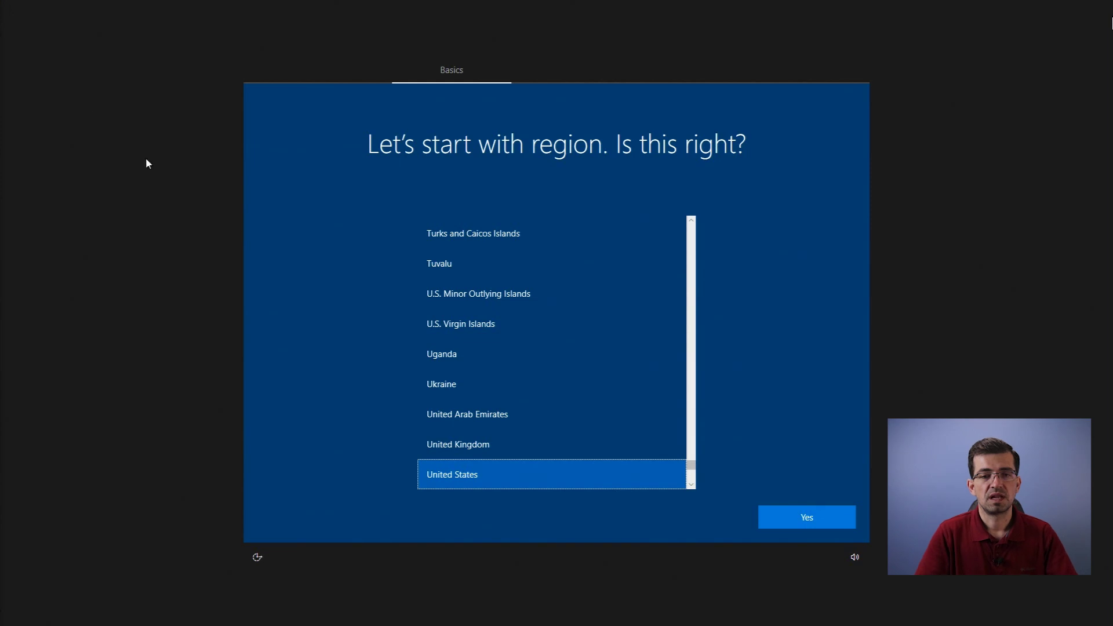
Confirm the United States region and US keyboard, then select 'Set up for personal use'.
{"action": "left_click", "coordinate": [776, 530]}
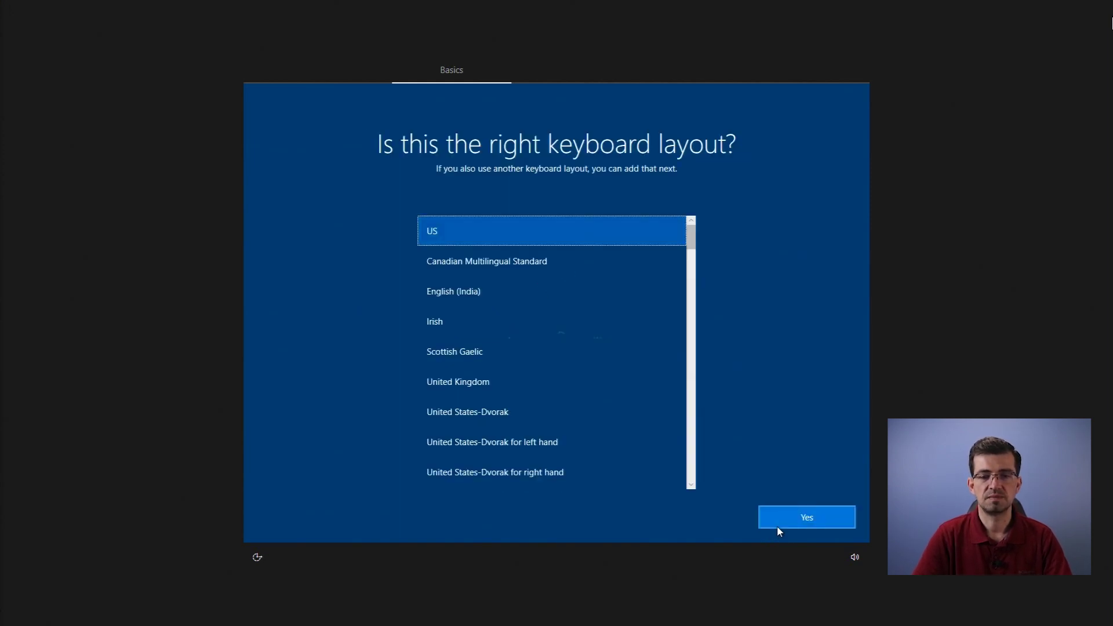
{"action": "left_click", "coordinate": [778, 527]}
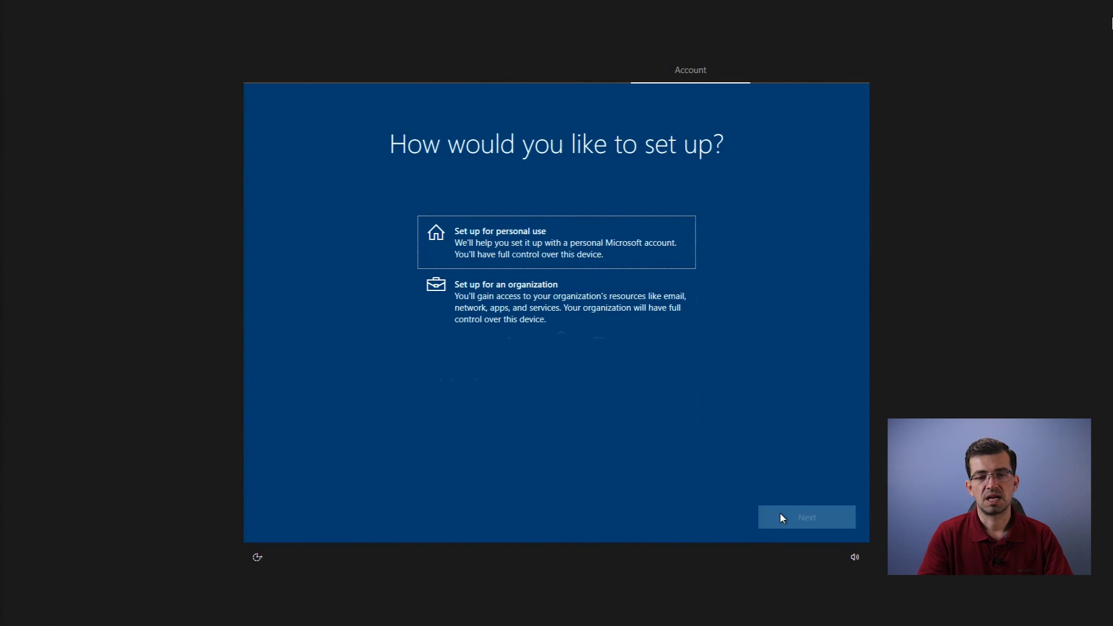
{"action": "left_click", "coordinate": [608, 262]}
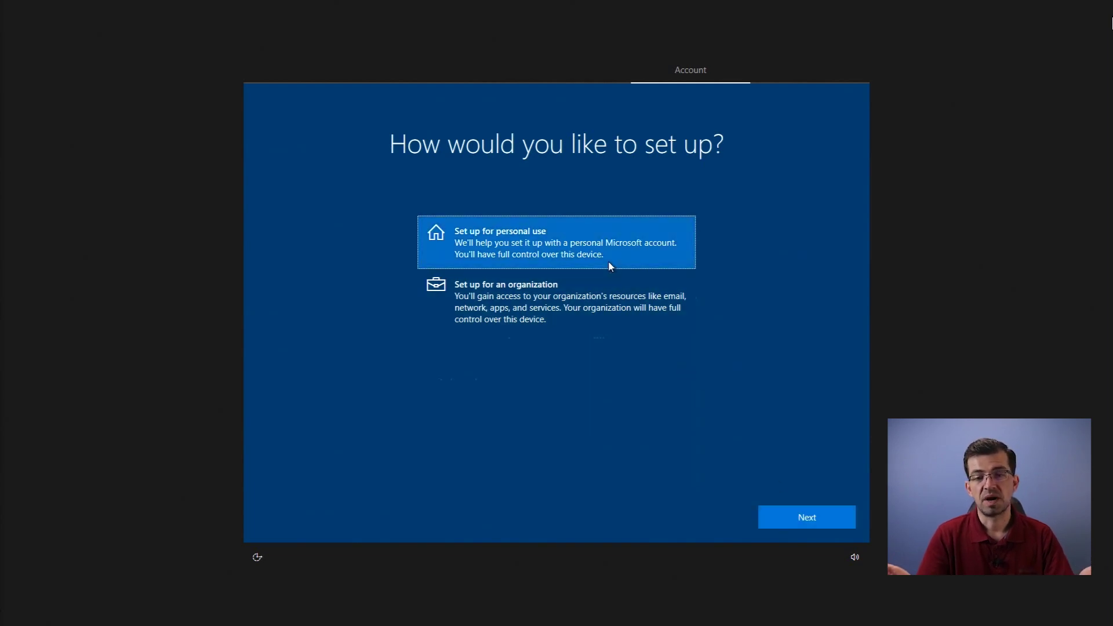
{"action": "left_click", "coordinate": [780, 516]}
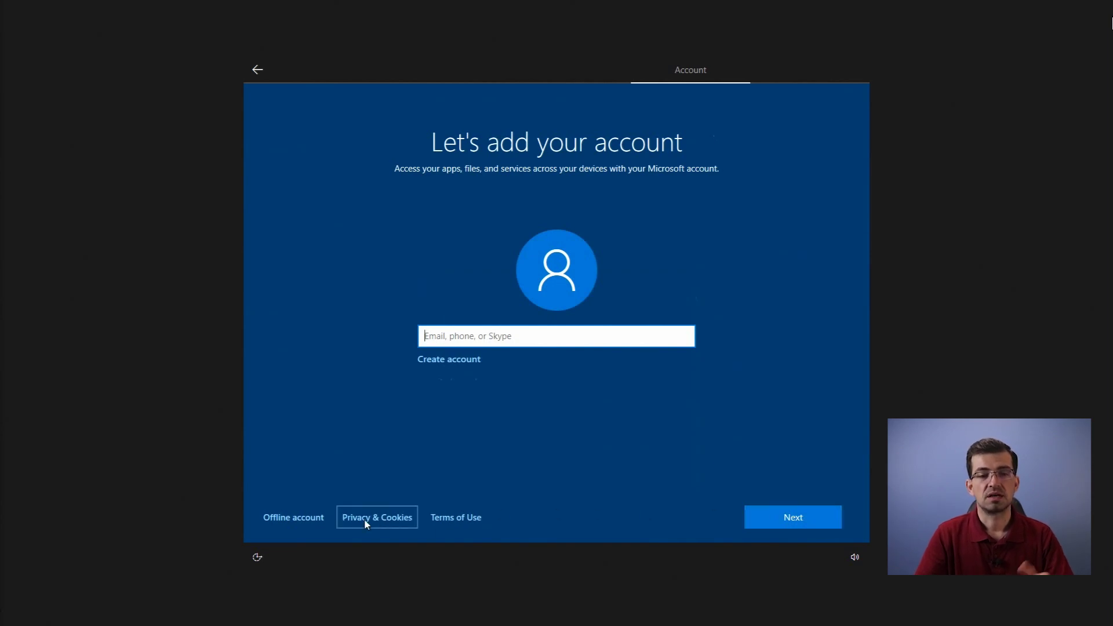
Choose an offline account with limited experience, enter a user name, and leave the password blank.
{"action": "left_click", "coordinate": [323, 521]}
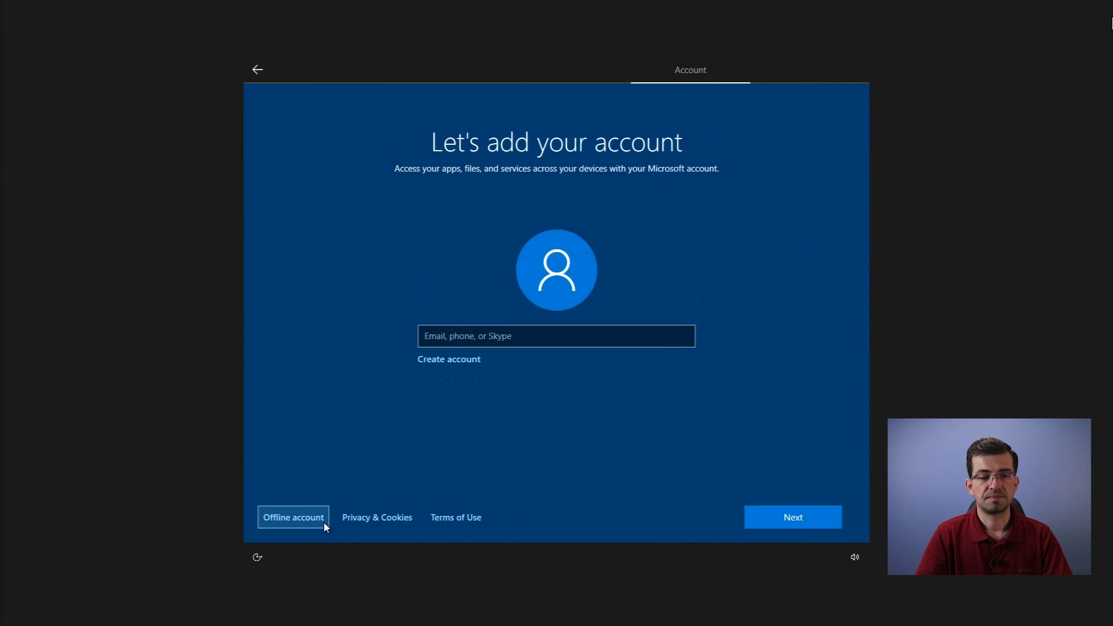
{"action": "left_click", "coordinate": [324, 522]}
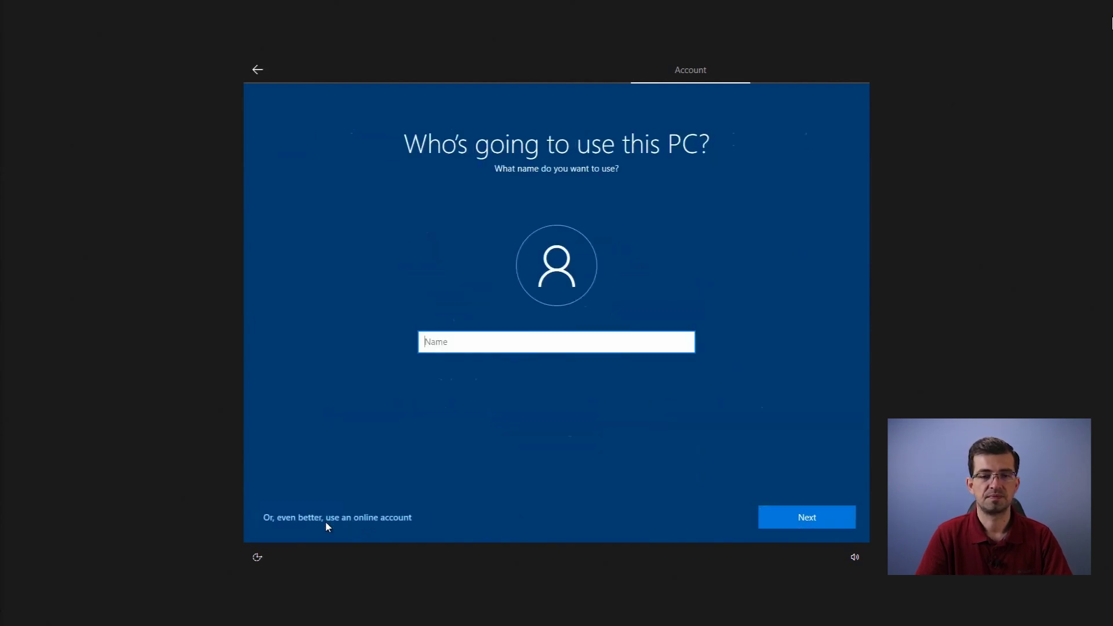
{"action": "type", "text": "Bob"}
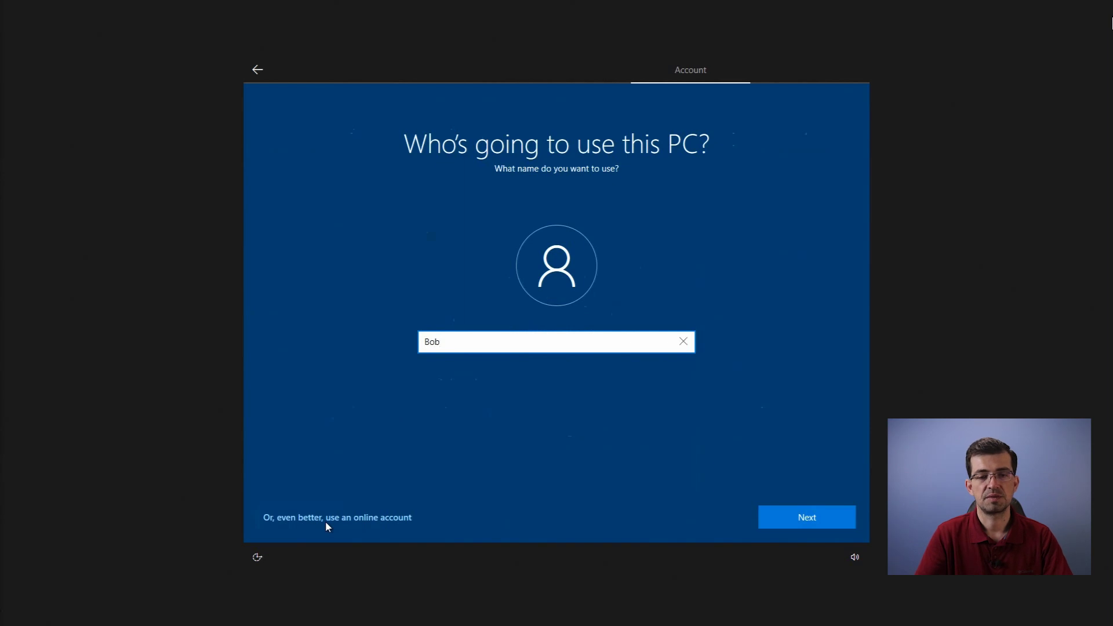
{"action": "left_click", "coordinate": [791, 527]}
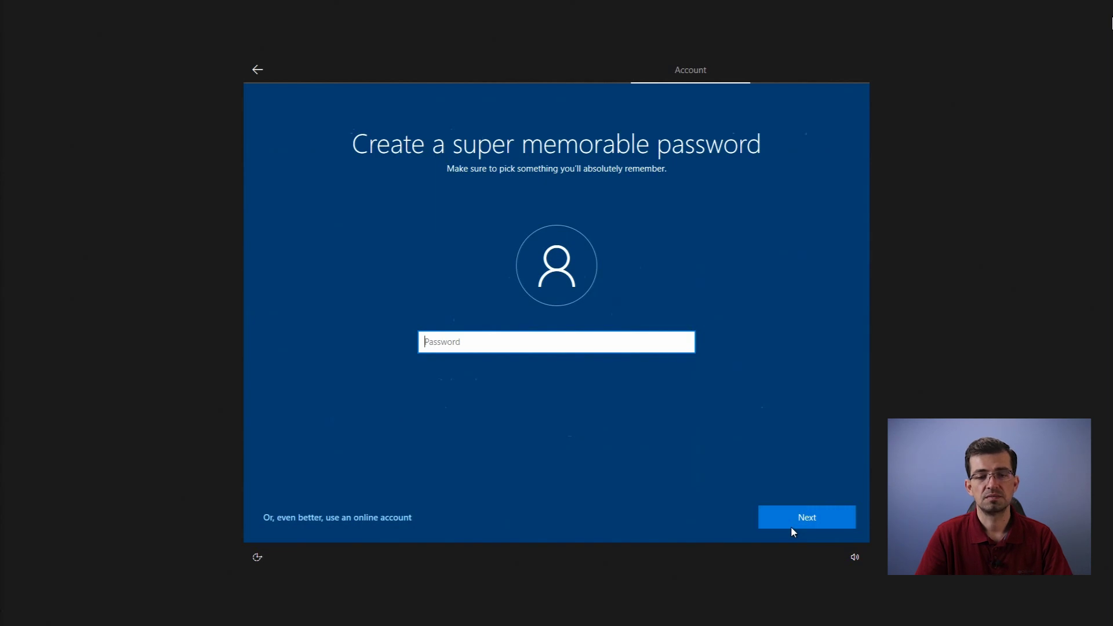
{"action": "left_click", "coordinate": [792, 528]}
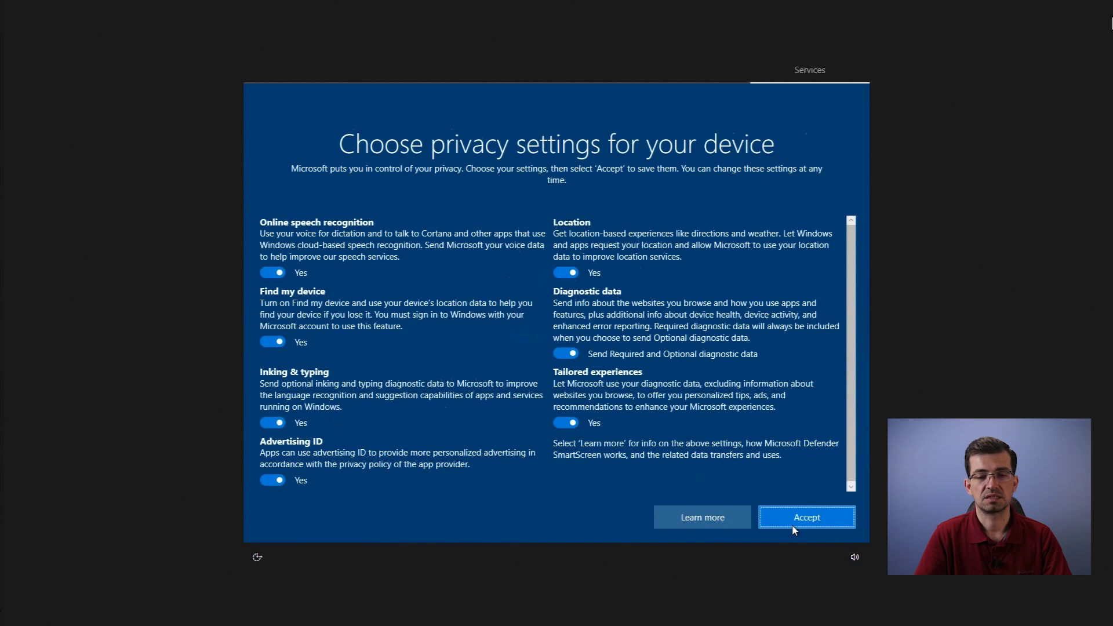
Accept the default privacy settings with every option left on.
{"action": "left_click", "coordinate": [792, 526]}
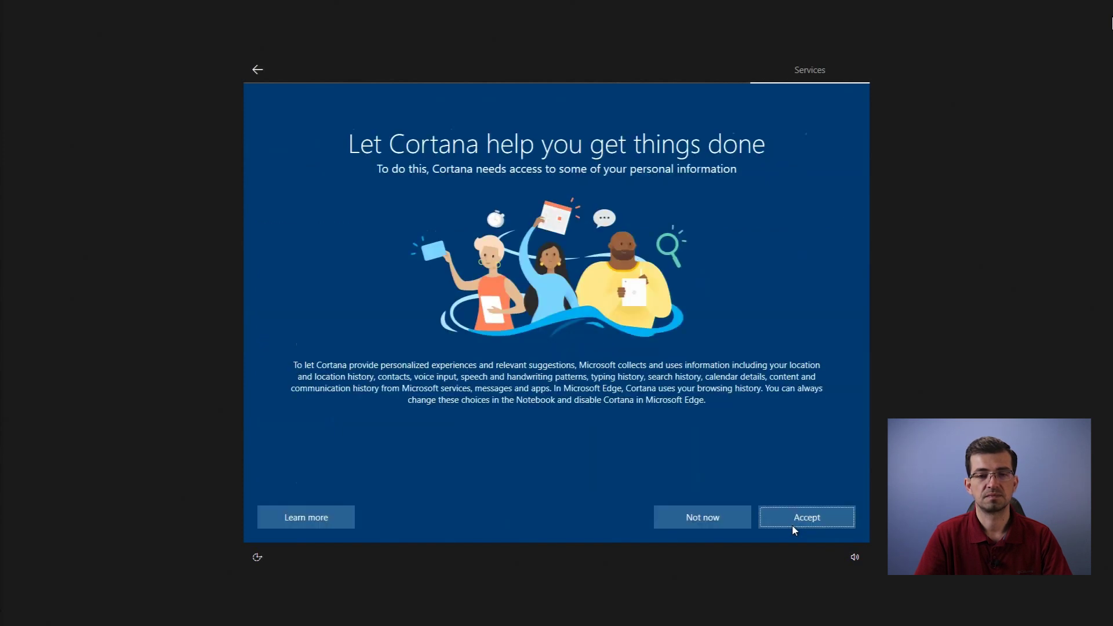